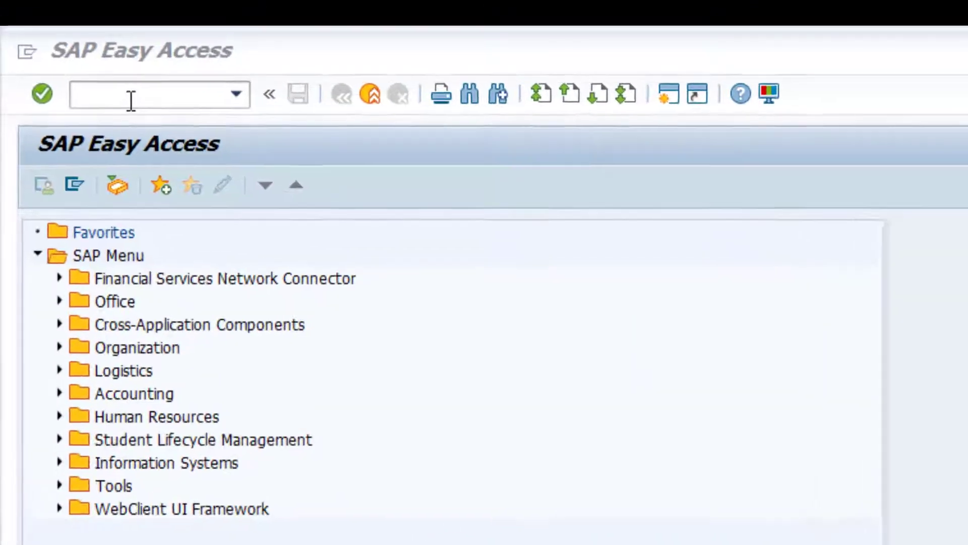
Run transaction FBL3N and load variant ACSGLRANGE (accounts 113100–799999, company code 3000)
click(51, 38)
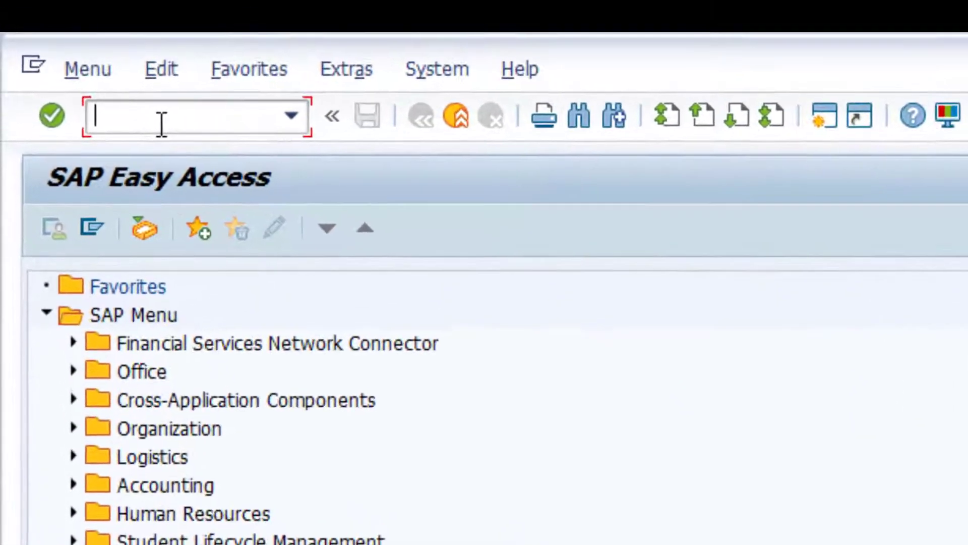
text(FBL3N)
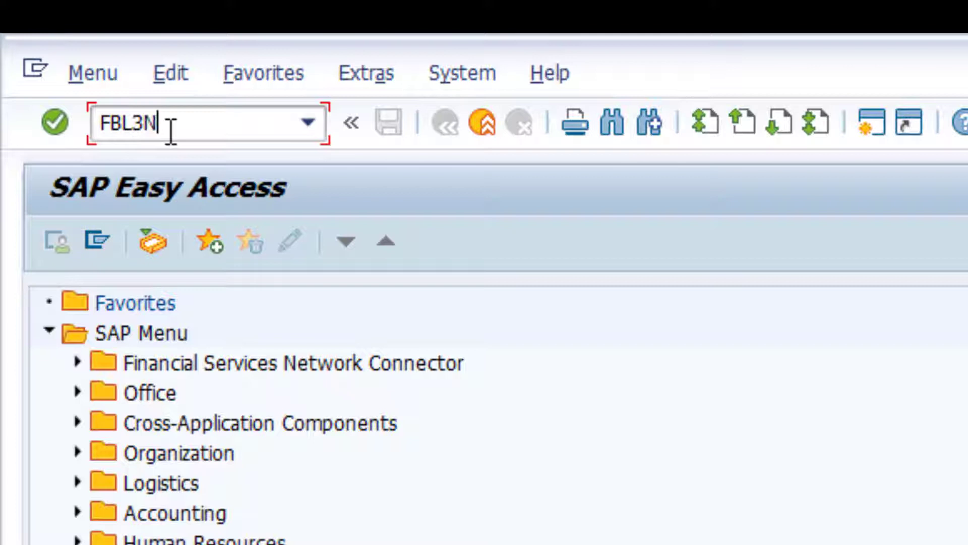
key(Return)
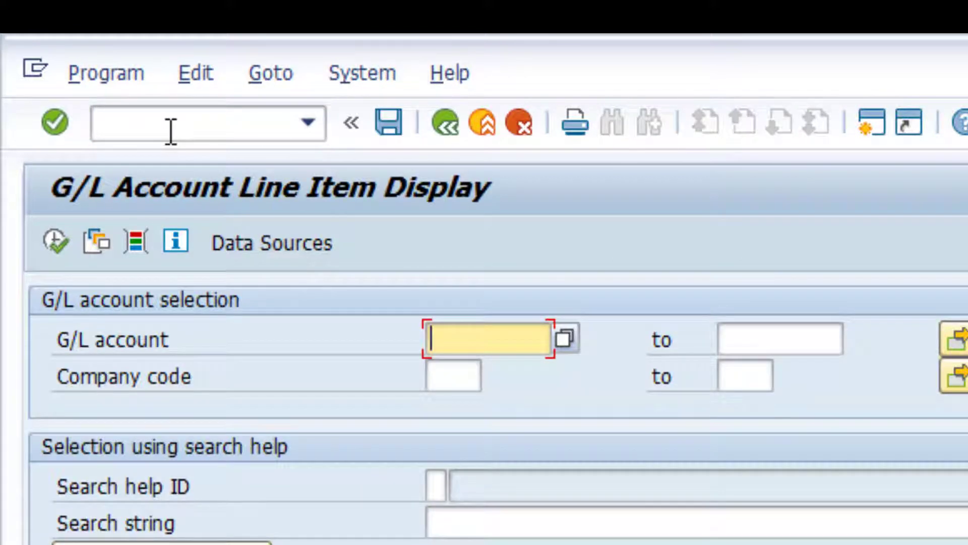
click(96, 244)
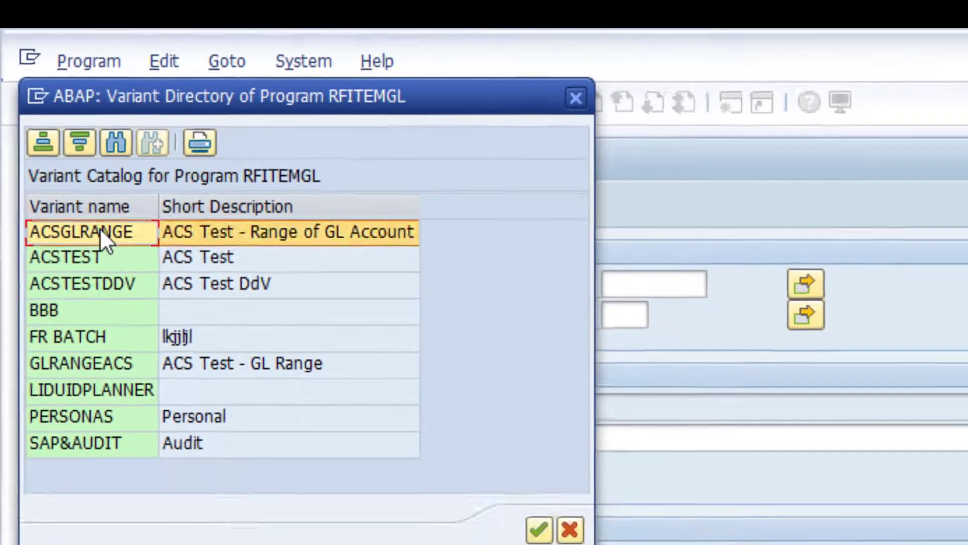
double_click(100, 228)
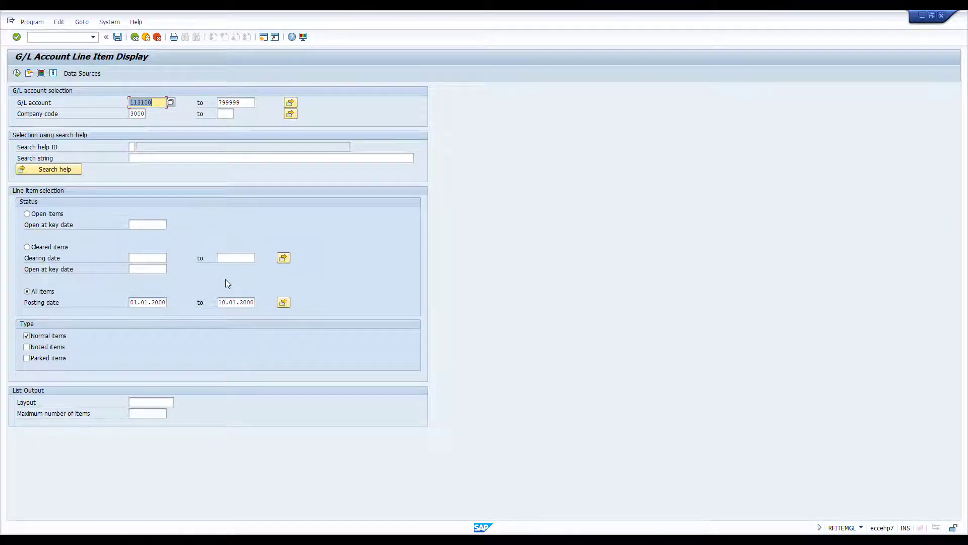
Execute the FBL3N report and scroll through the 368 line items grouped by G/L account
click(17, 73)
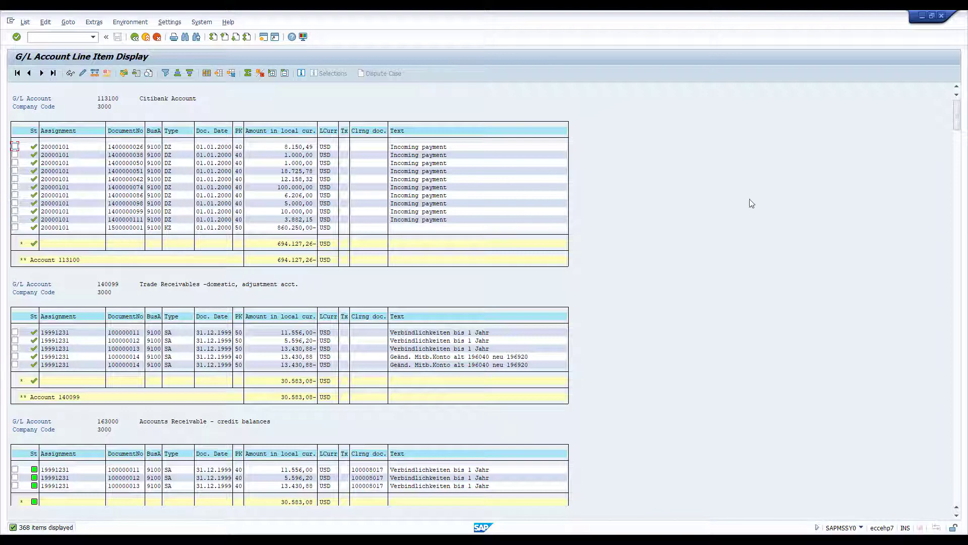
drag(957, 119, 959, 149)
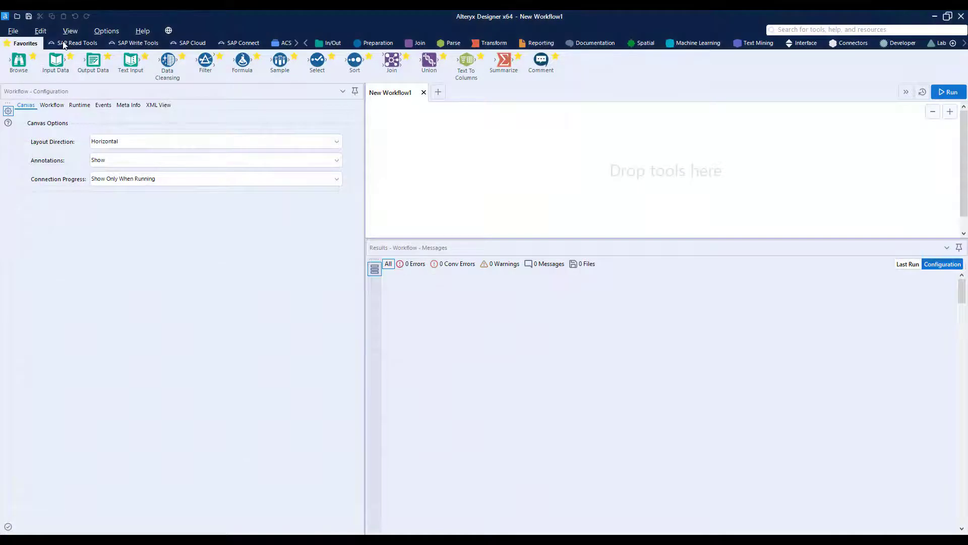
Place an SAP Logon tool, add the SAP ECC EHP8 IDES system, and ping it successfully
click(64, 44)
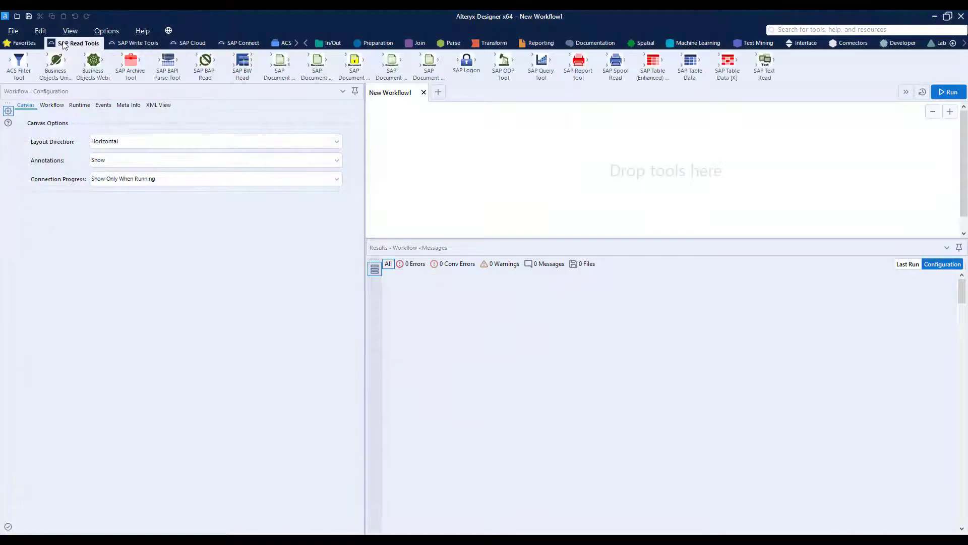
drag(467, 63, 425, 186)
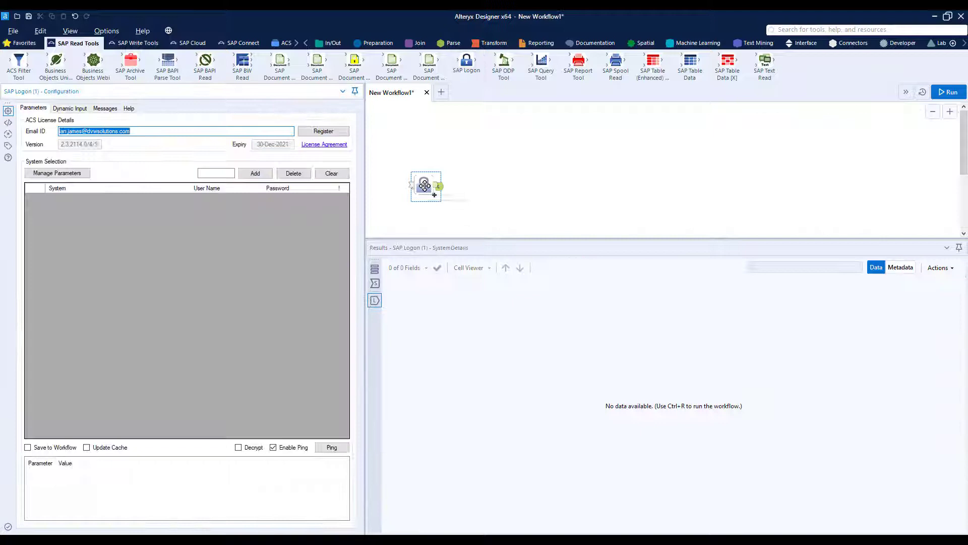
click(255, 173)
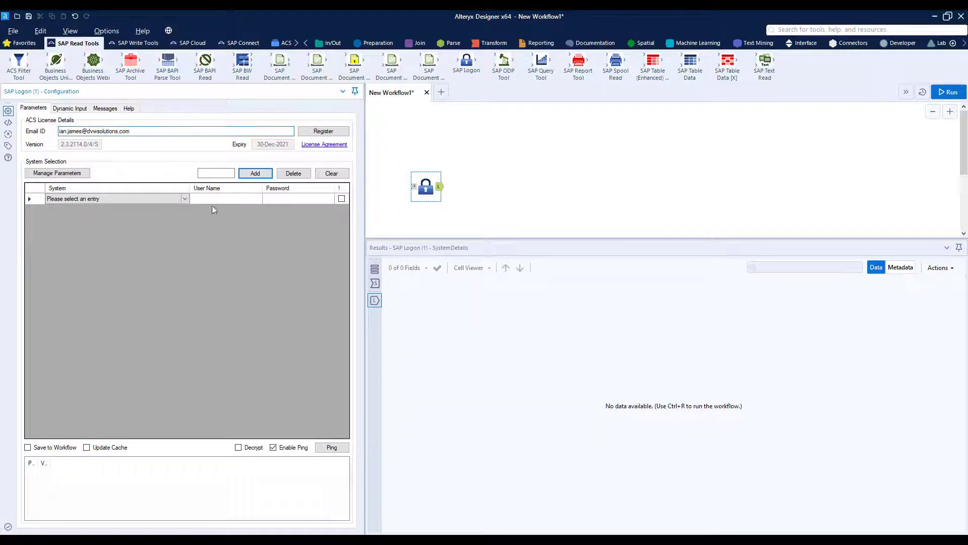
click(183, 200)
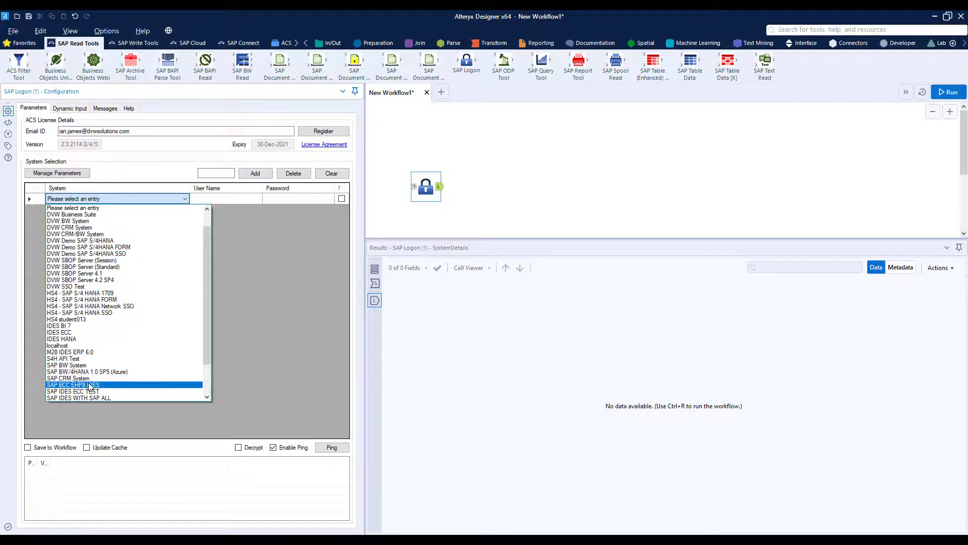
click(90, 385)
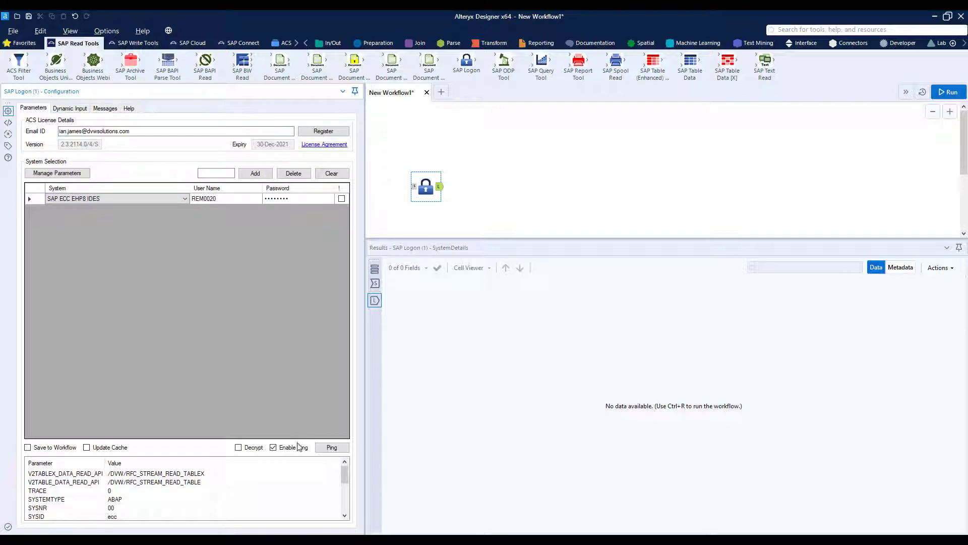
click(299, 449)
click(331, 447)
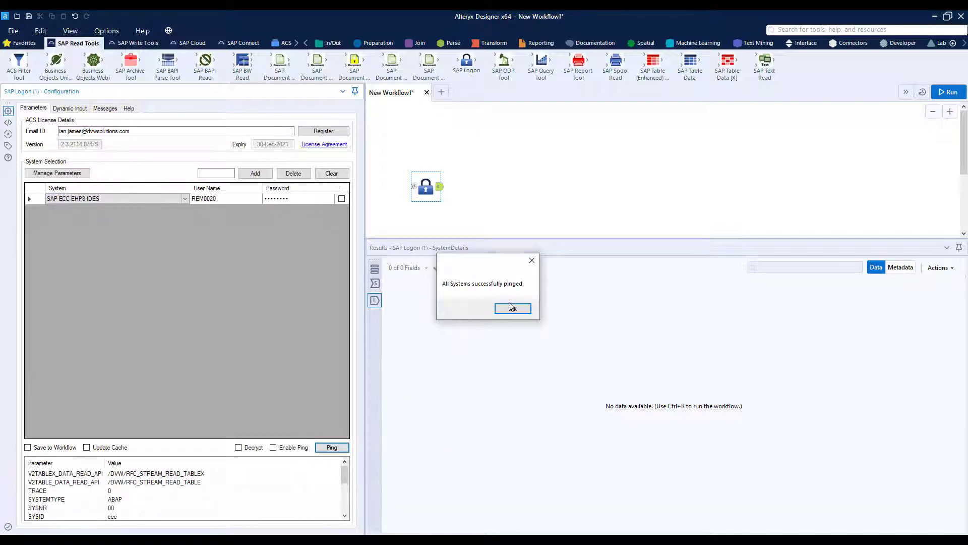
click(512, 308)
Add an SAP Report Tool after the logon and select Transaction Code FBL3N
drag(578, 63, 501, 195)
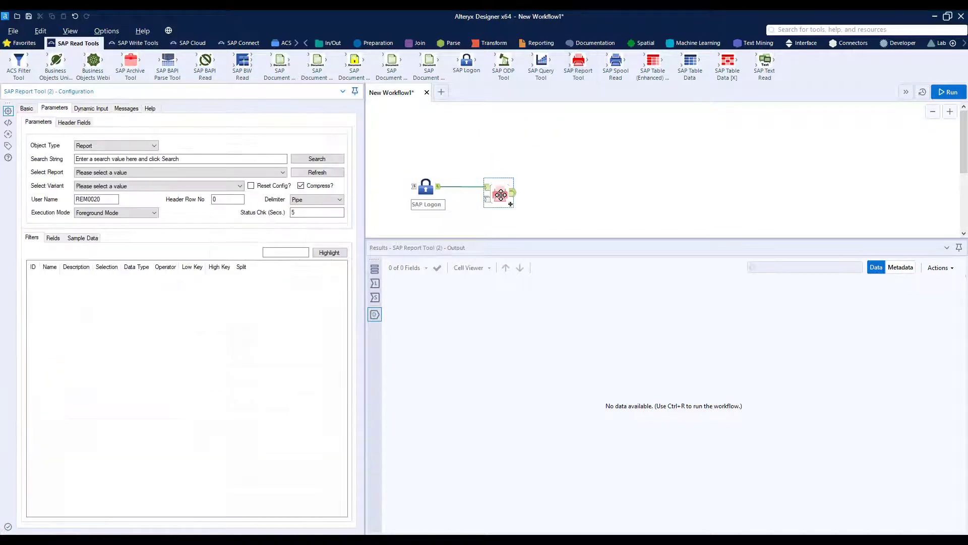
click(154, 148)
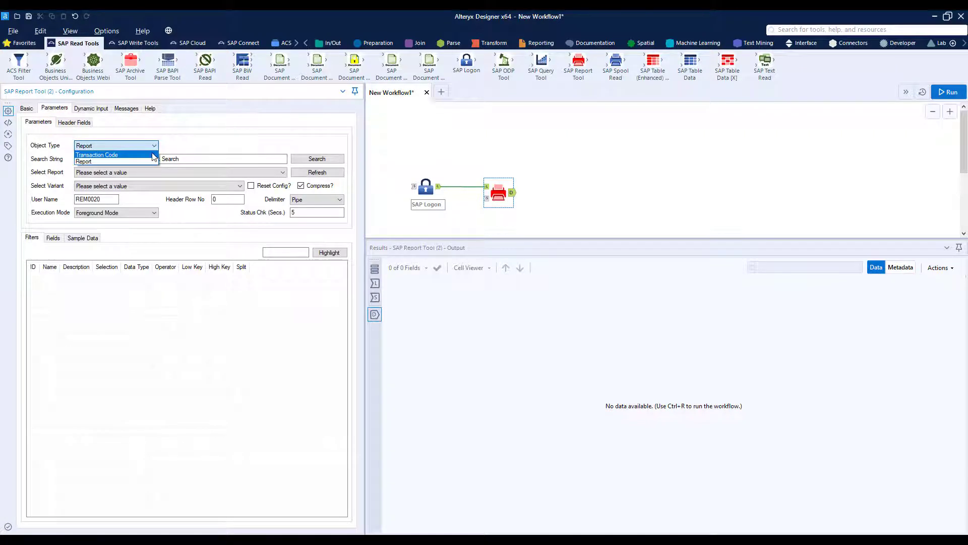
click(116, 154)
triple_click(153, 159)
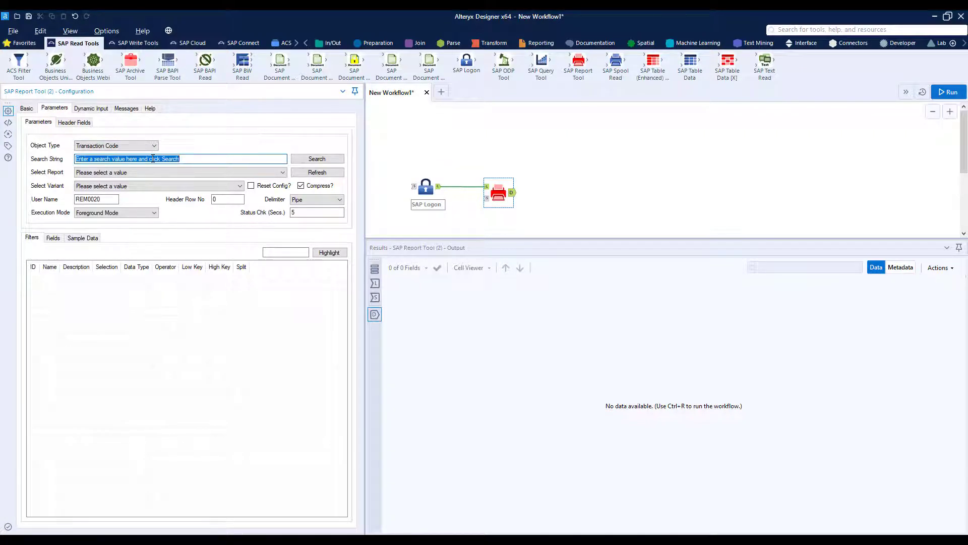
text(fbl3n)
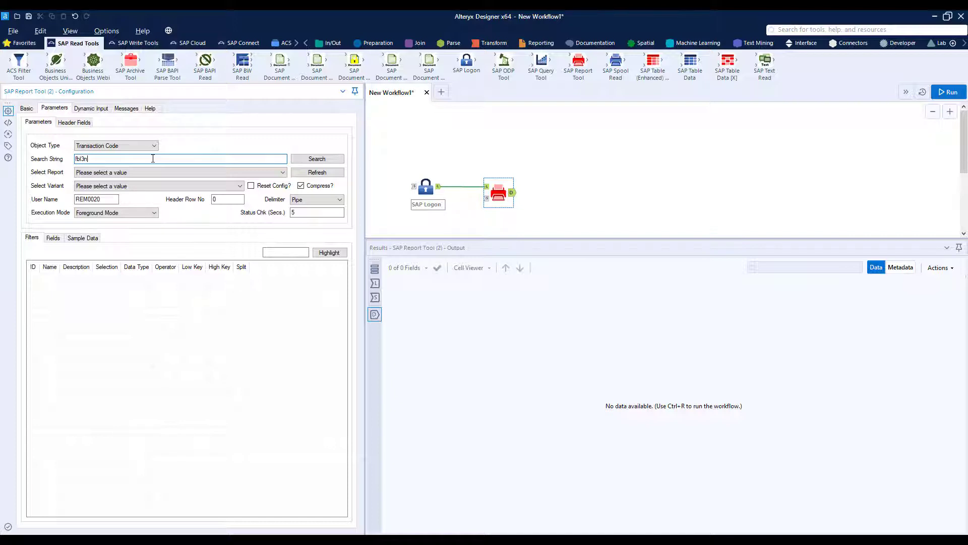
click(310, 161)
Choose report RFITEMGL, load its selection parameters, and pick variant ACSGLRANGE
click(274, 174)
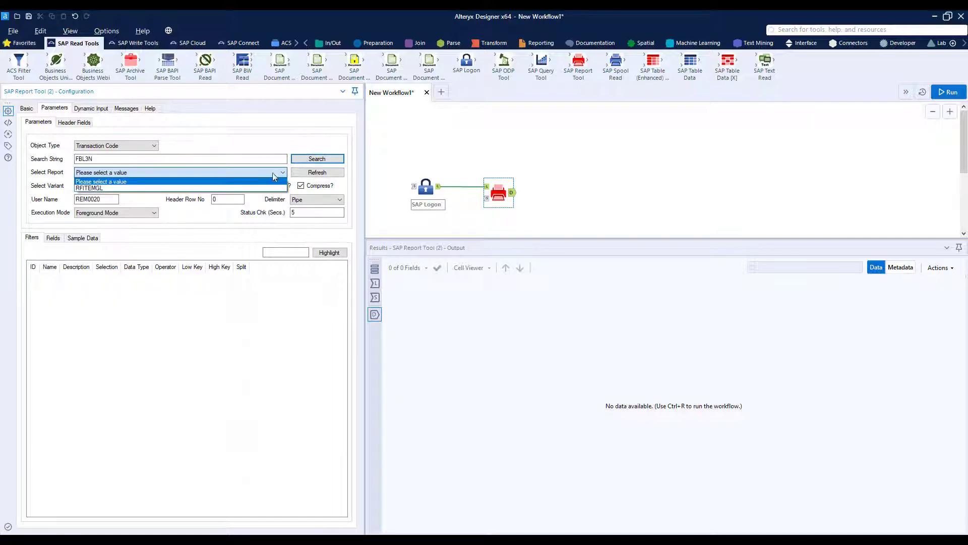
click(260, 188)
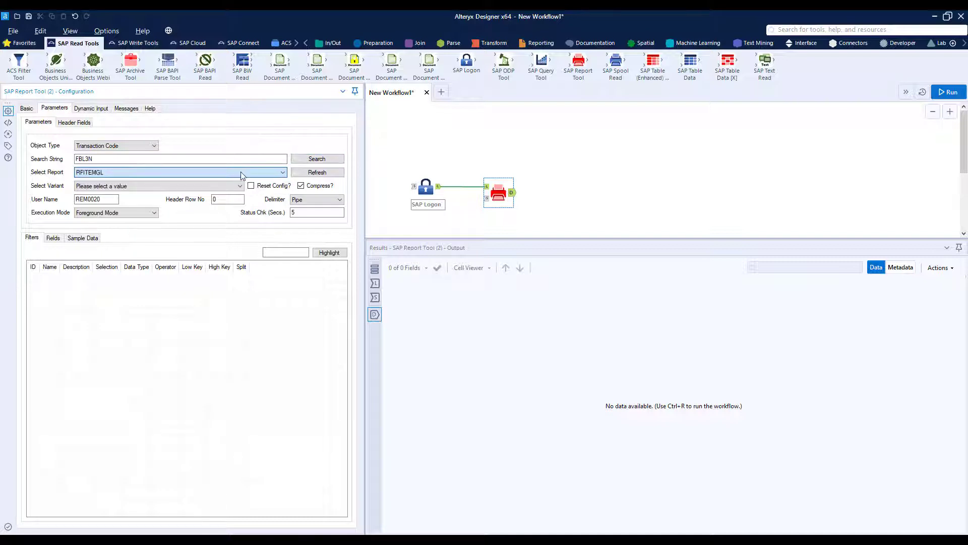
click(309, 174)
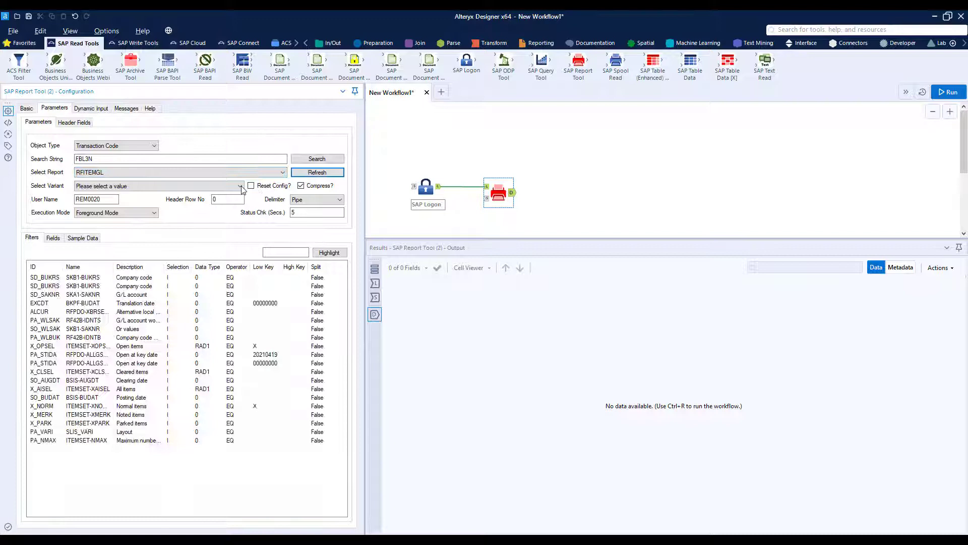
click(241, 186)
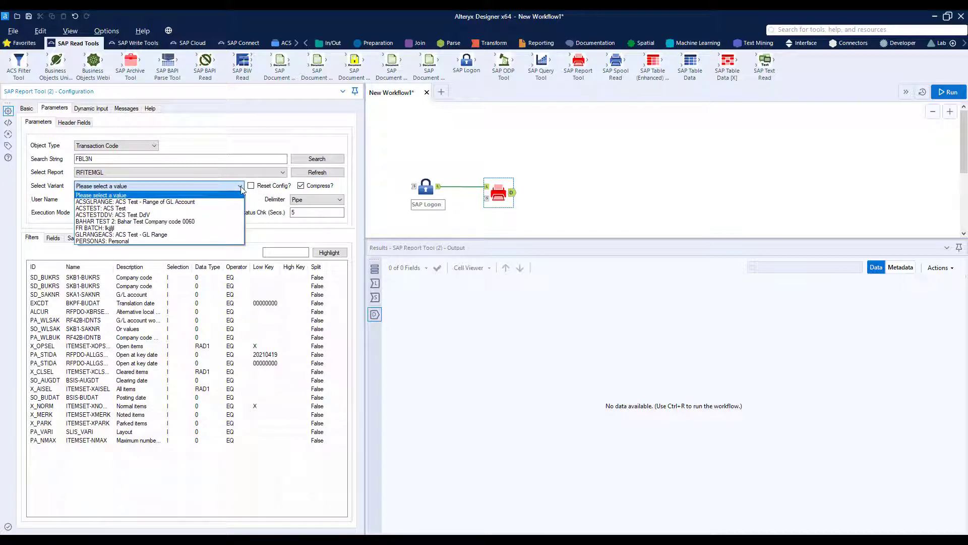
click(219, 203)
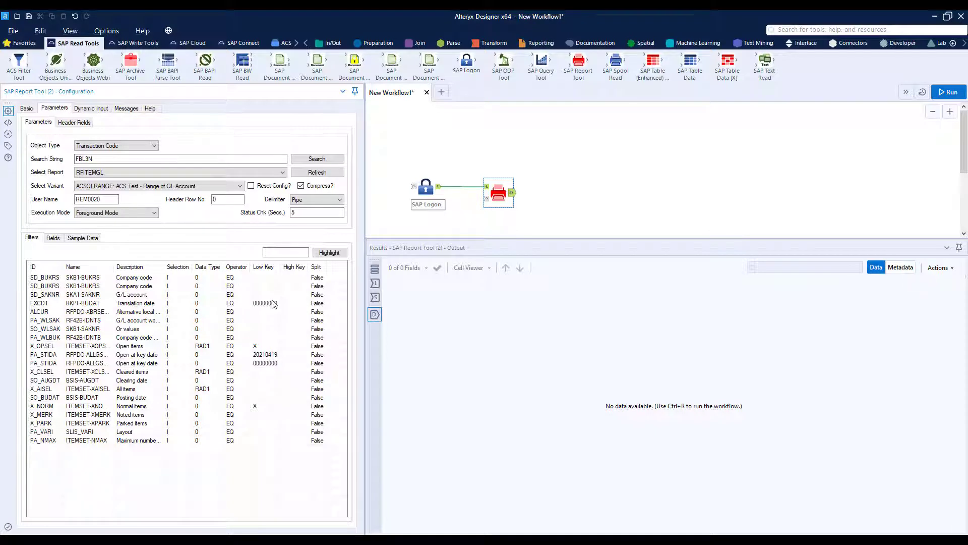
Fetch a Raw Preview in the Sample Data tab and scroll the FBL3N report lines
click(99, 238)
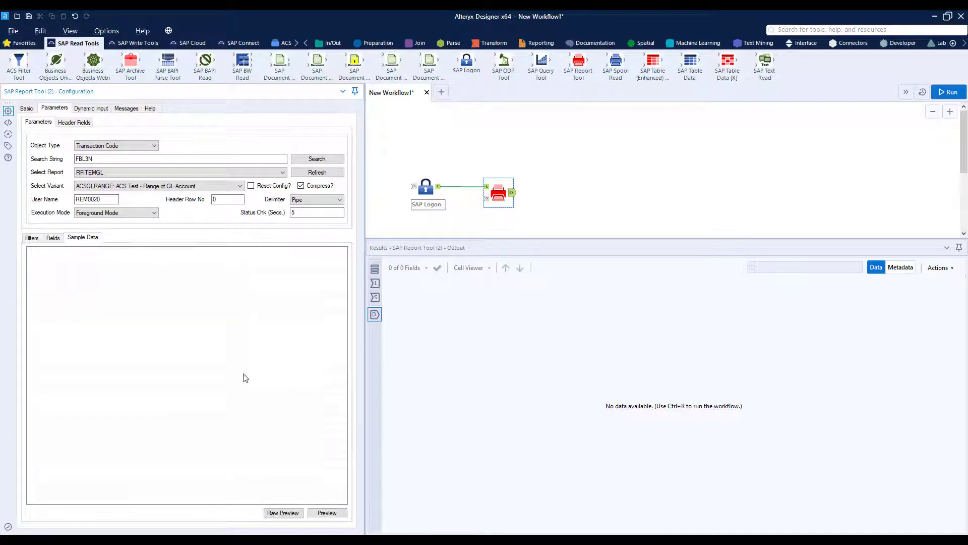
click(281, 512)
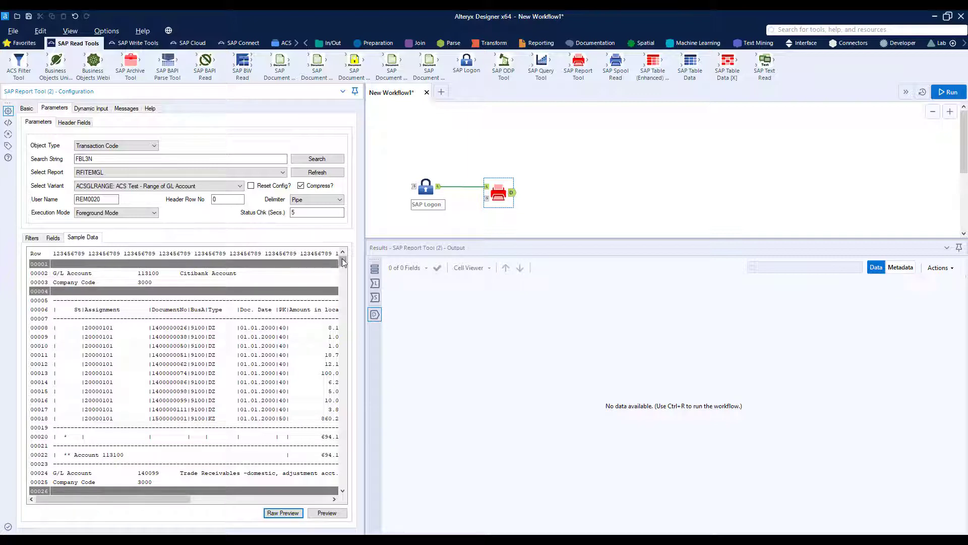
mouse_move(343, 263)
mouse_down()
mouse_move(342, 310)
mouse_move(340, 258)
mouse_up()
Capture G/L Account and Company Code as header fields and ignore the dashed separator lines
right_click(68, 275)
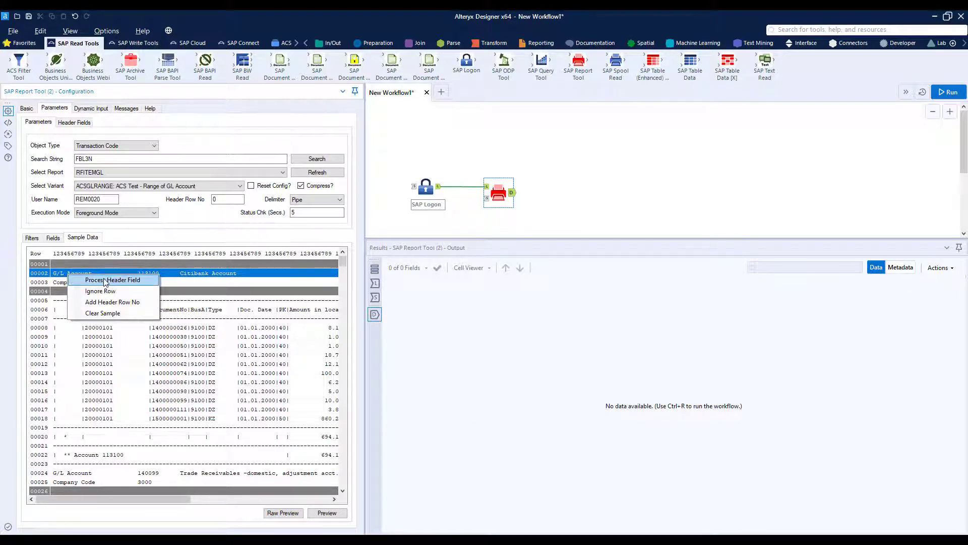
click(130, 281)
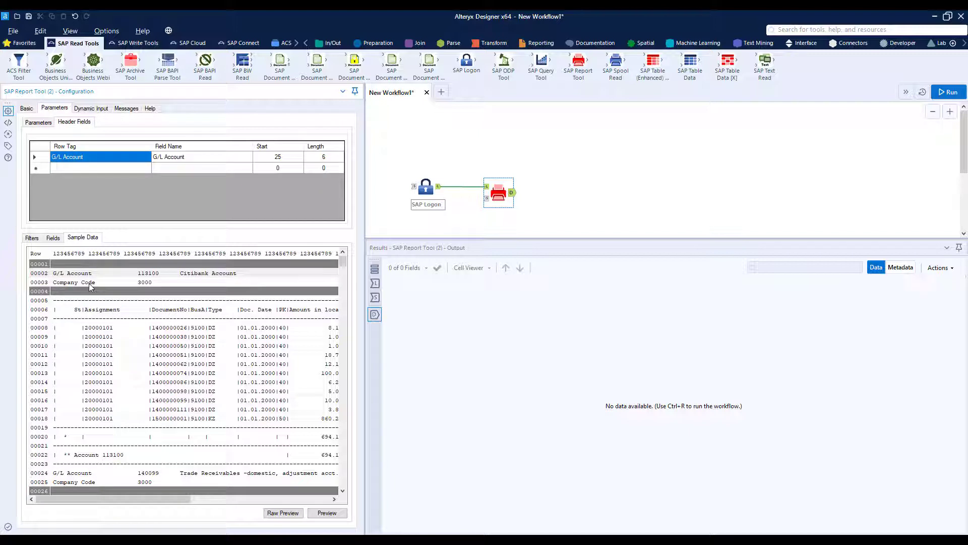
right_click(88, 283)
click(119, 290)
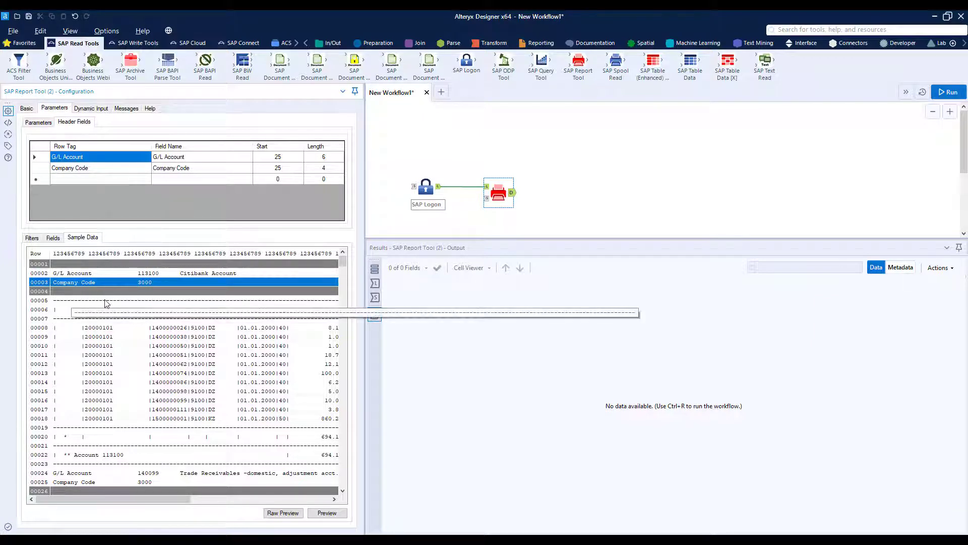
right_click(89, 302)
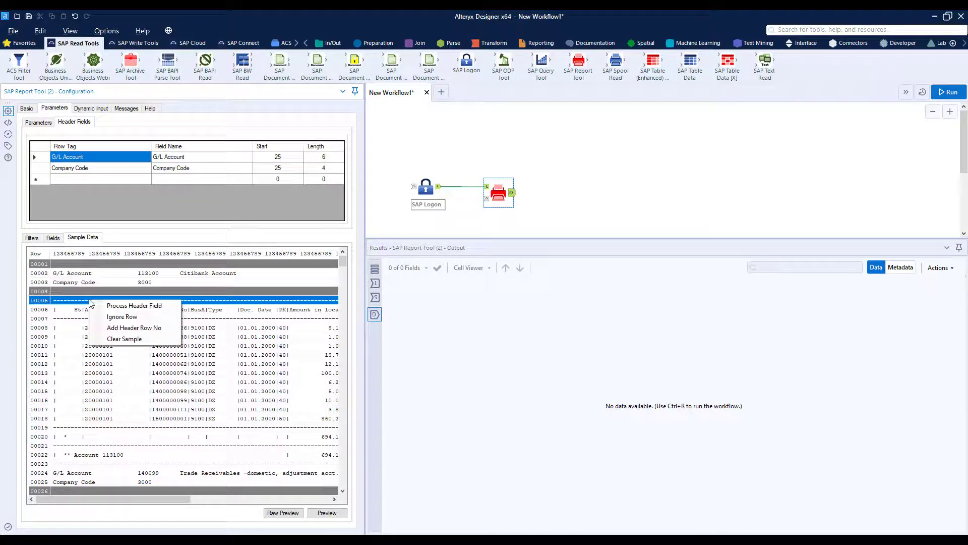
click(113, 317)
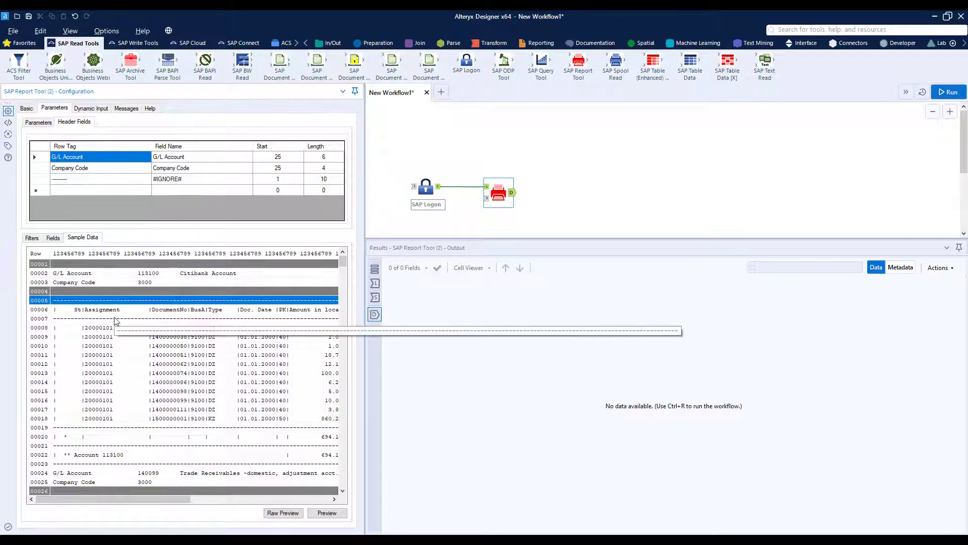
Ignore the total lines and edit that rule's tag to '| *' and length to 4
right_click(65, 437)
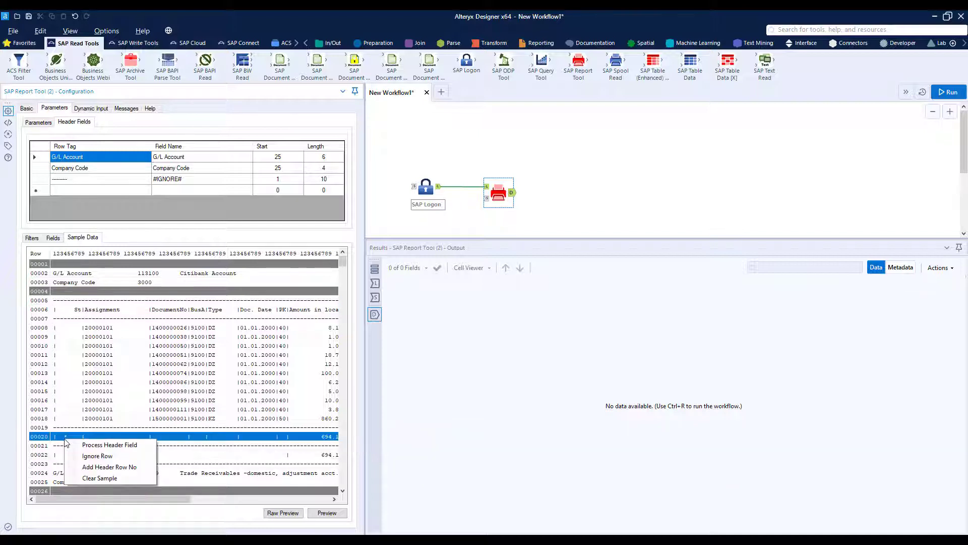
click(93, 456)
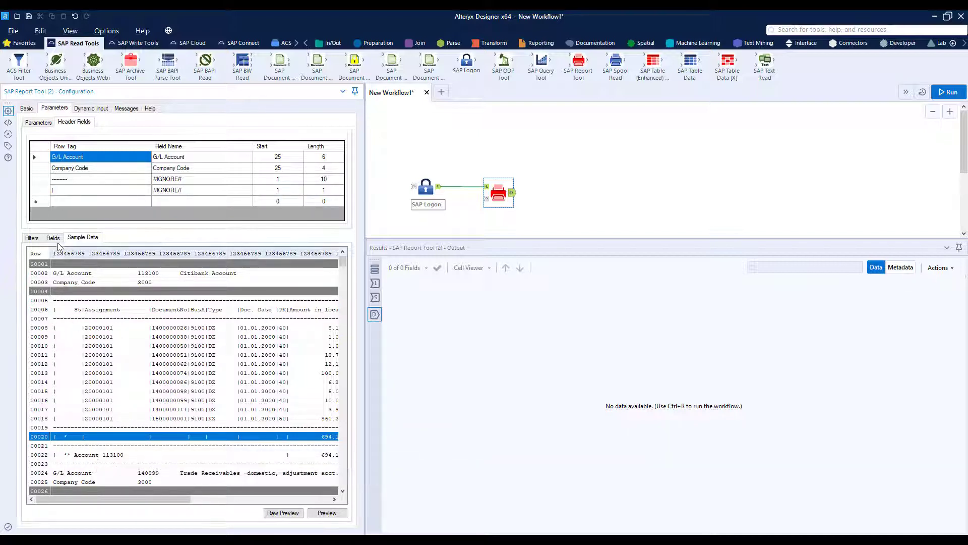
click(56, 190)
click(56, 189)
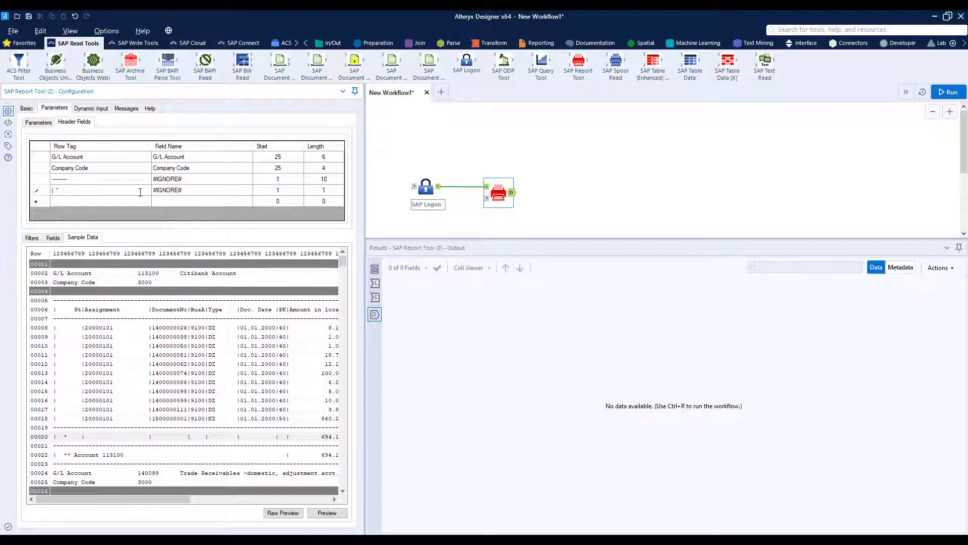
click(323, 195)
click(323, 195)
Set line 00006 as the header row, refresh the raw preview, and preview the parsed columns
click(284, 514)
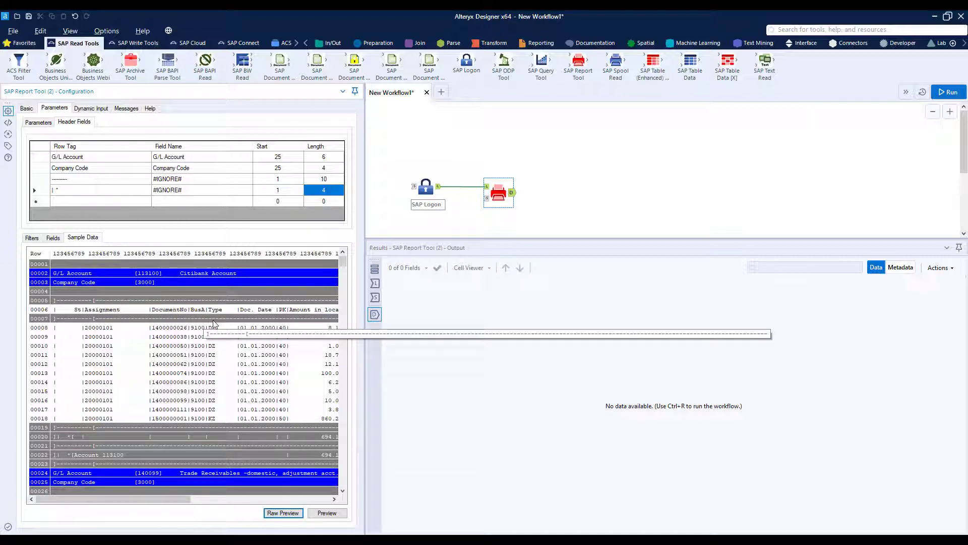
right_click(71, 311)
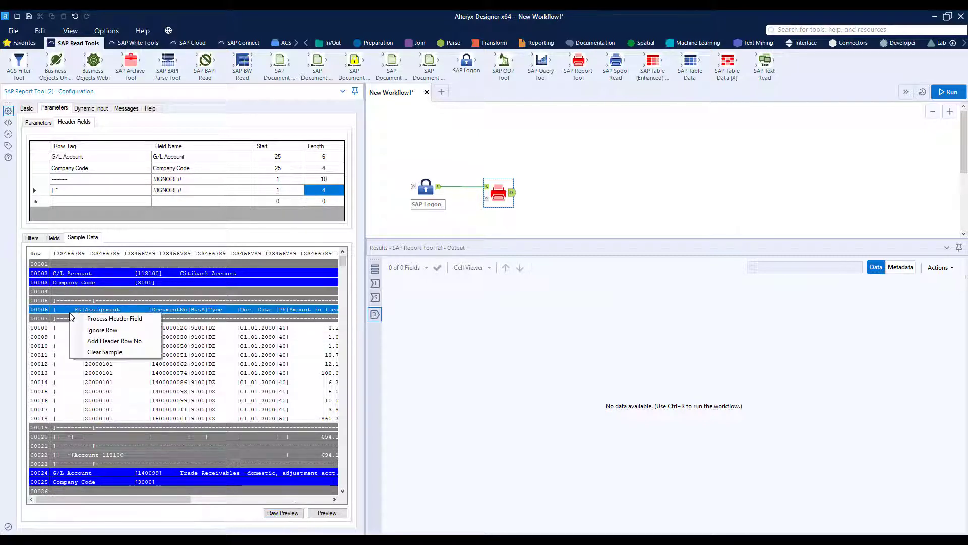
click(97, 341)
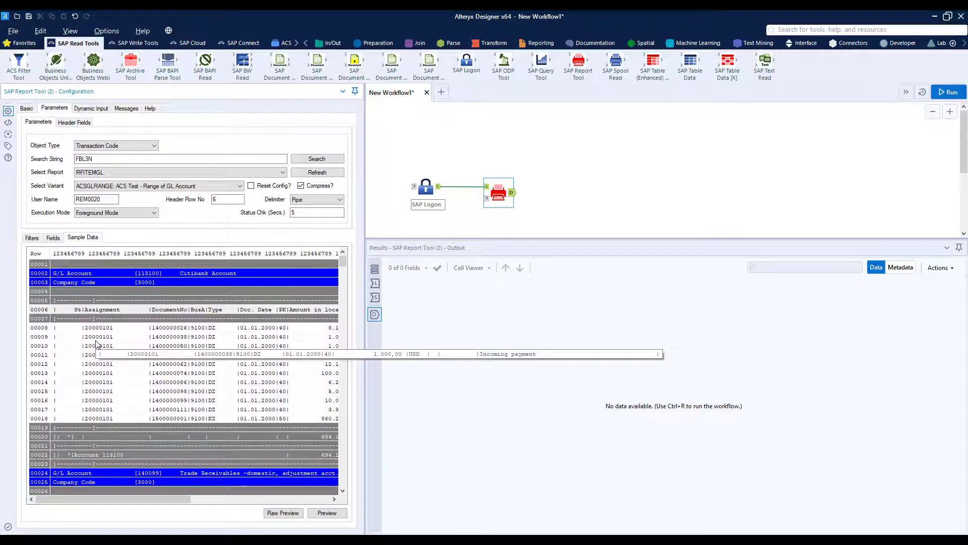
click(219, 200)
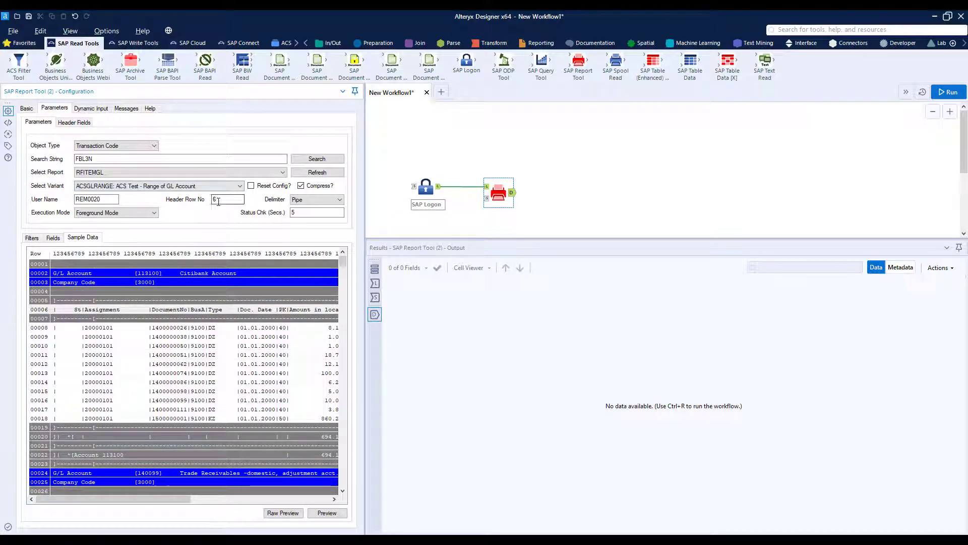
click(296, 514)
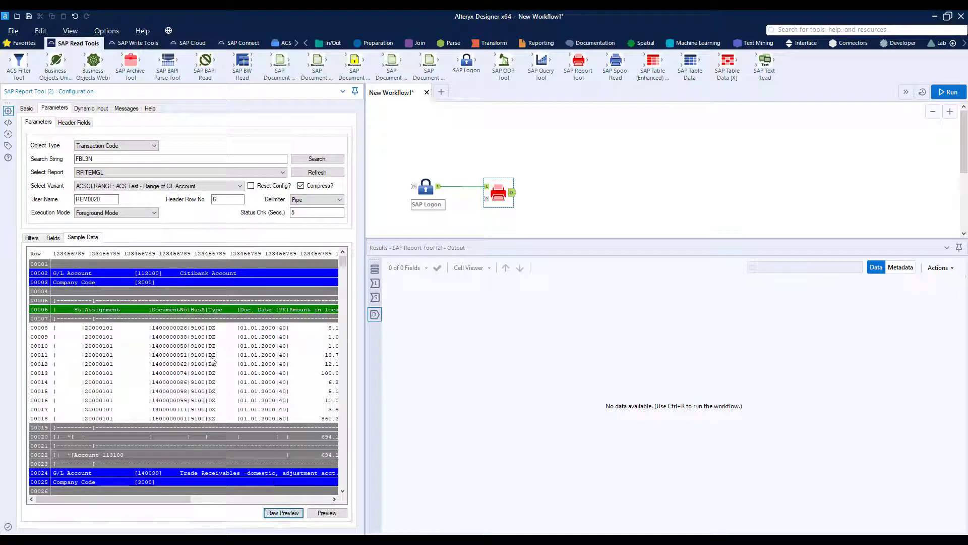
click(321, 512)
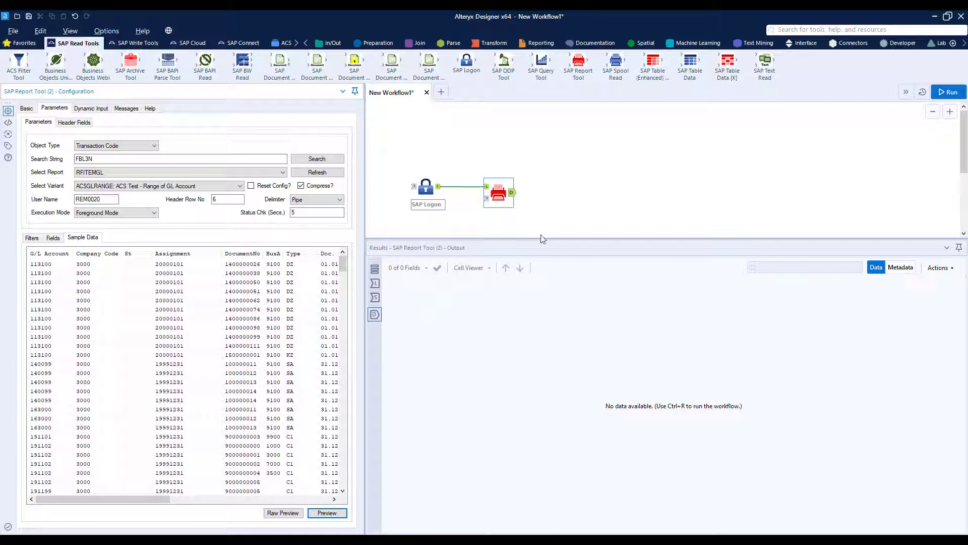
Attach a Browse tool to the SAP Report Tool and run the workflow, yielding 368 records in 14 fields
click(502, 192)
right_click(503, 192)
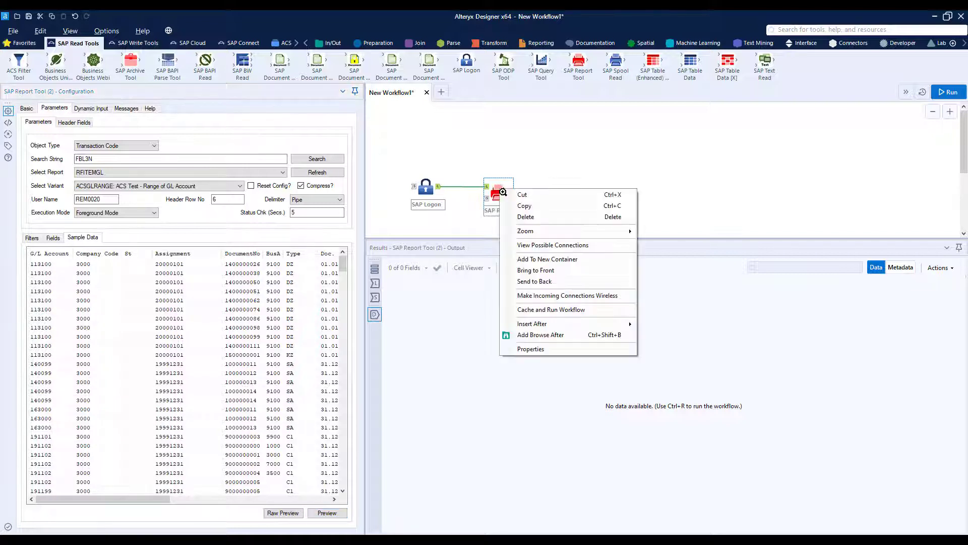
click(548, 337)
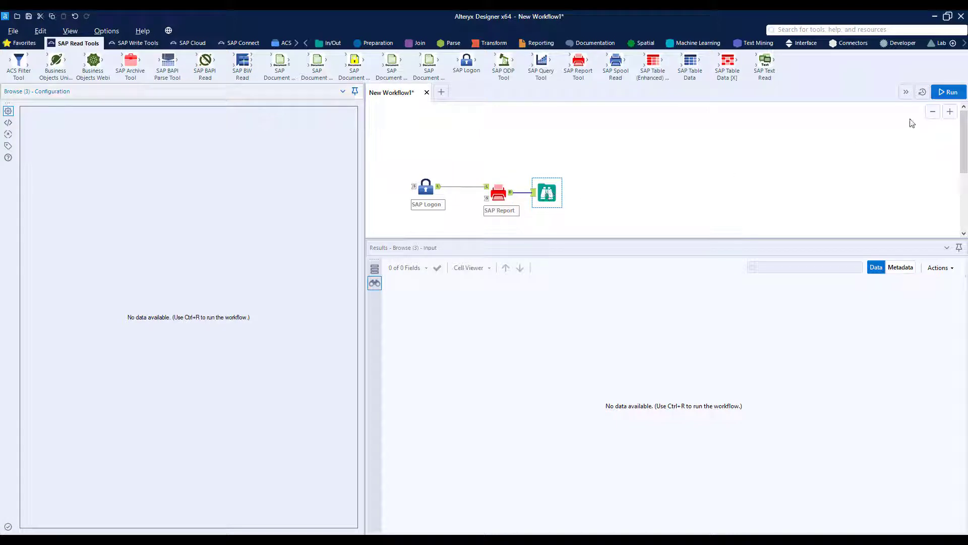
click(948, 93)
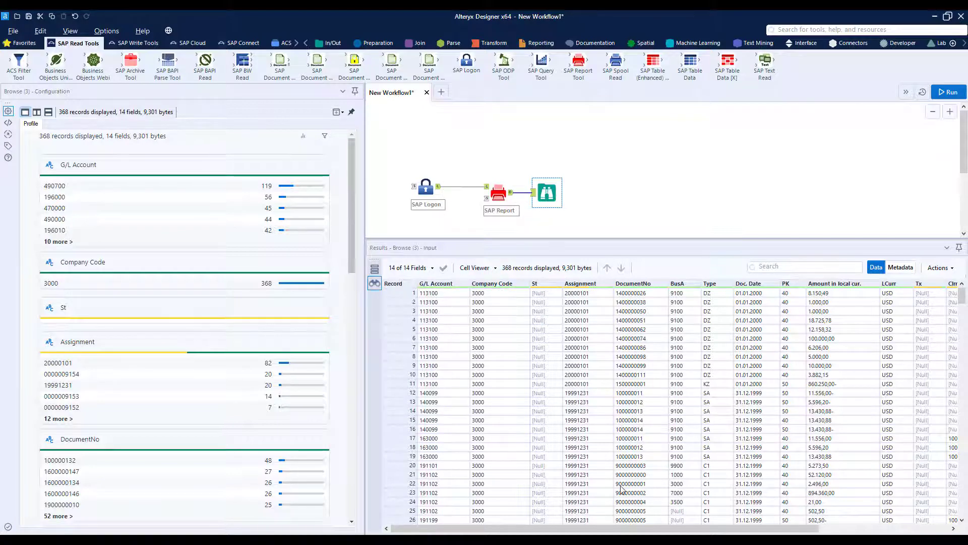
drag(967, 302, 948, 388)
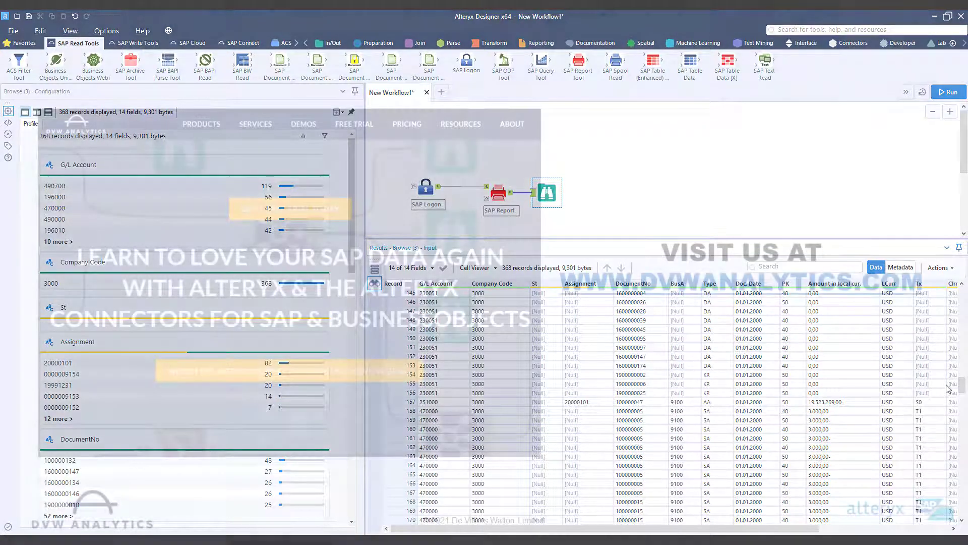